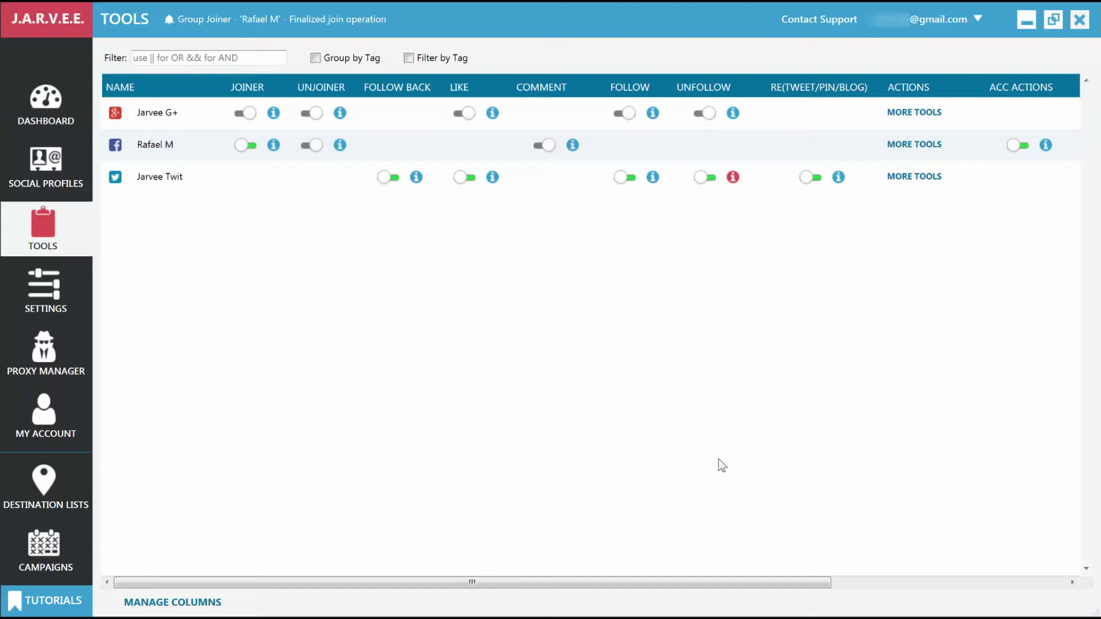
Open the Comment&Like tool for the Facebook account and review its settings, sources and results.
double_click(161, 148)
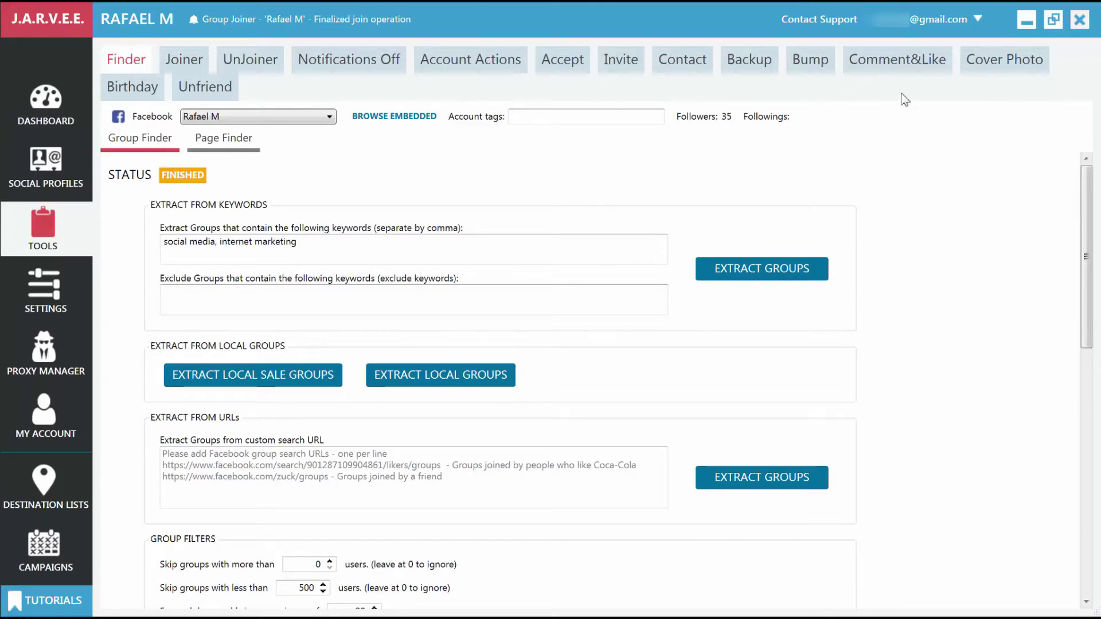
click(904, 59)
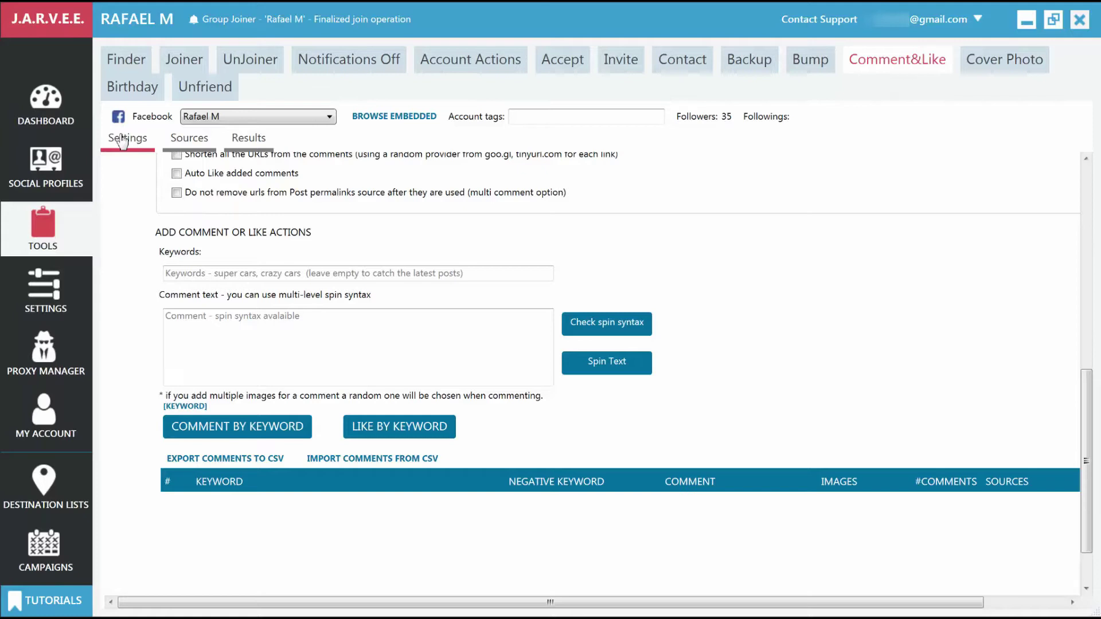
click(181, 145)
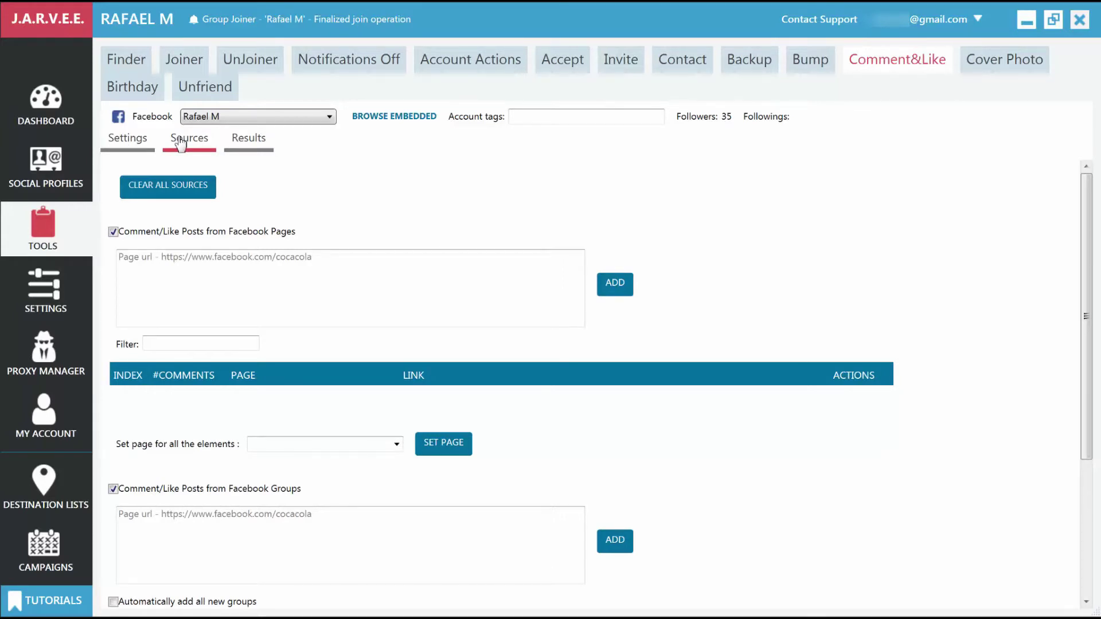
click(252, 146)
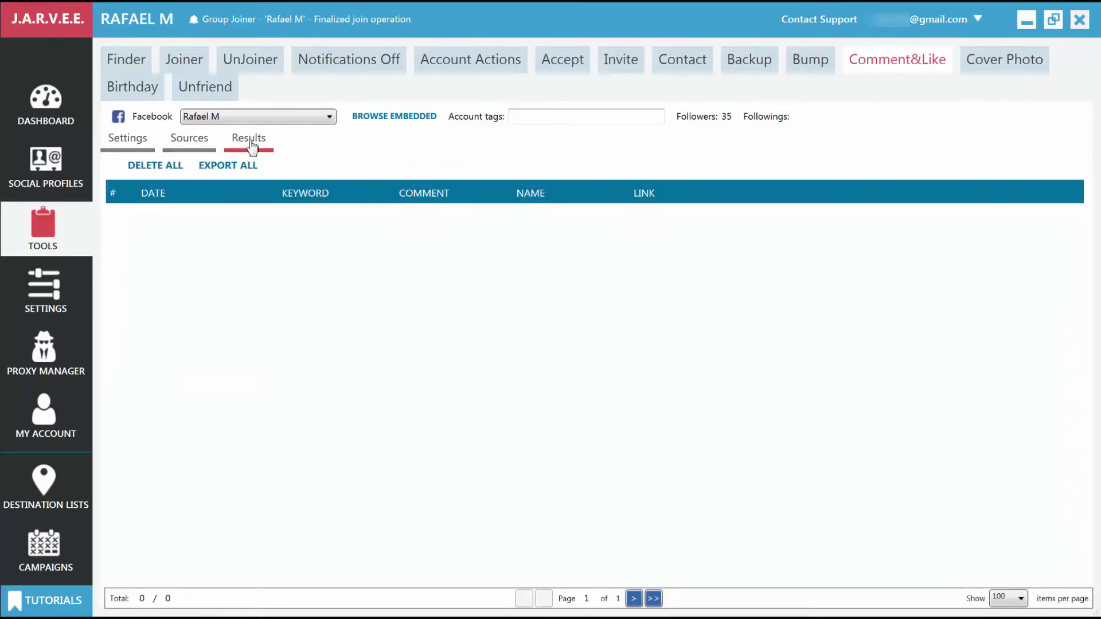
click(128, 139)
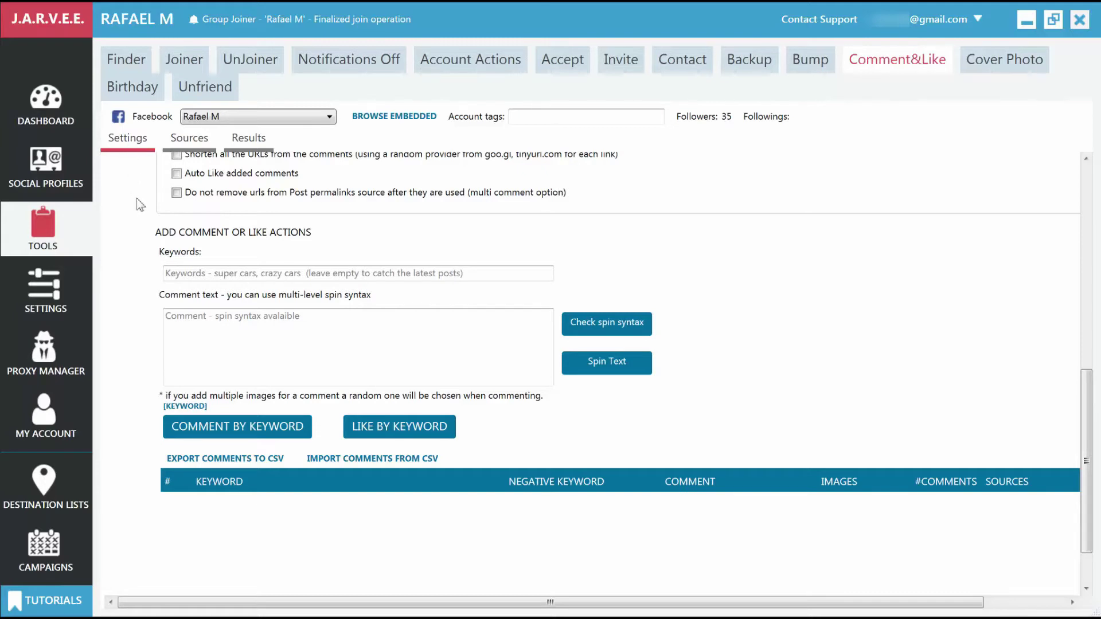
scroll(155, 207, up, 10)
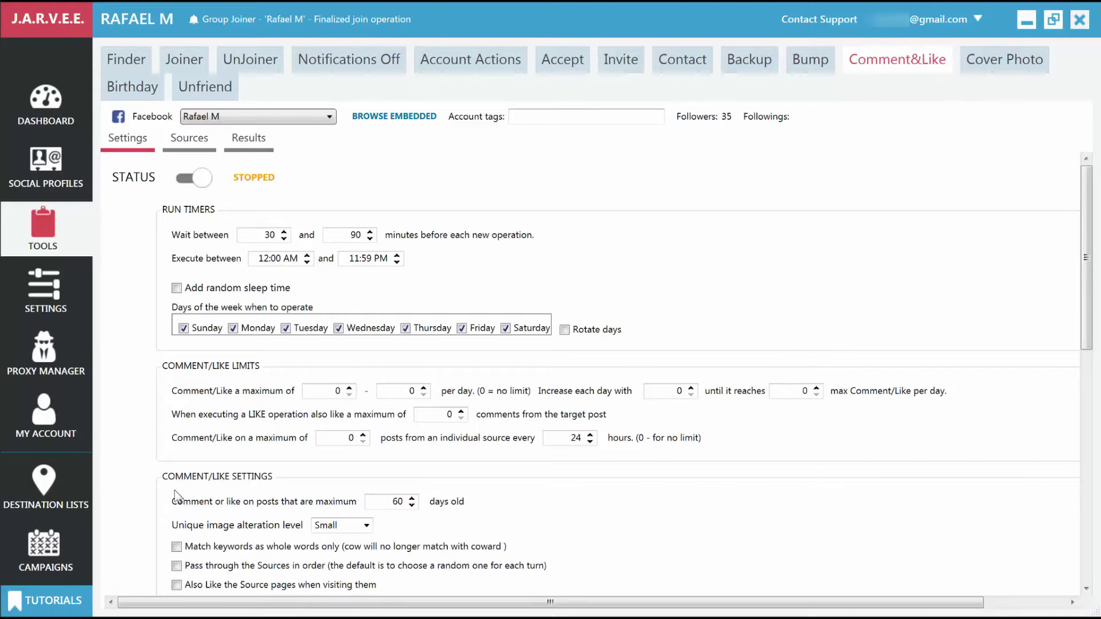
Add a like-by-keyword action for the keywords "cars,bikes,trucks".
scroll(176, 496, down, 3)
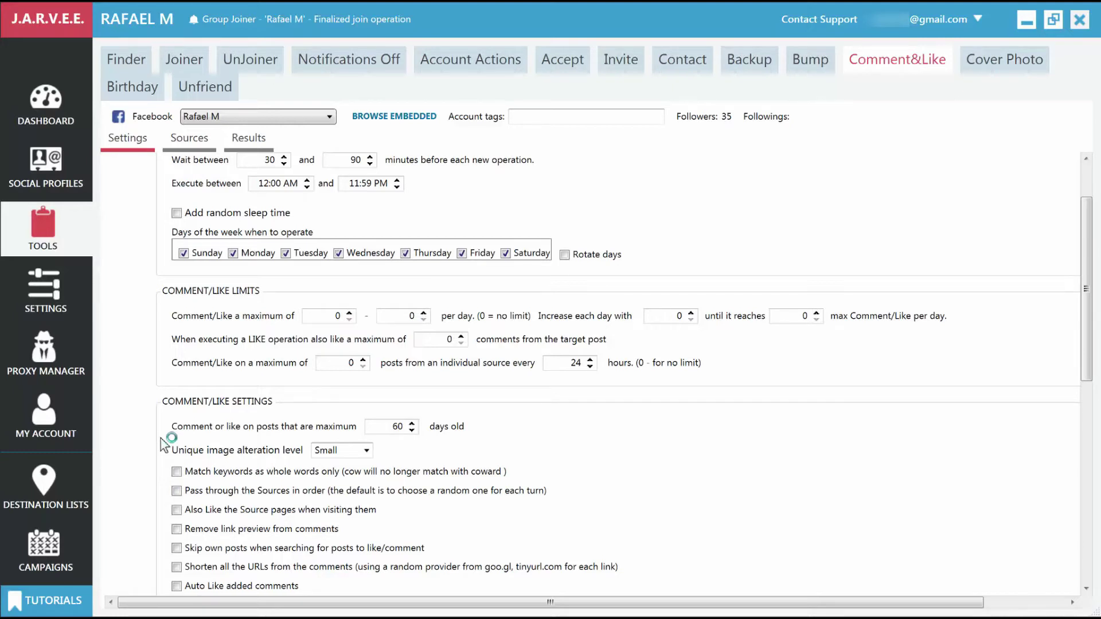
scroll(162, 443, down, 3)
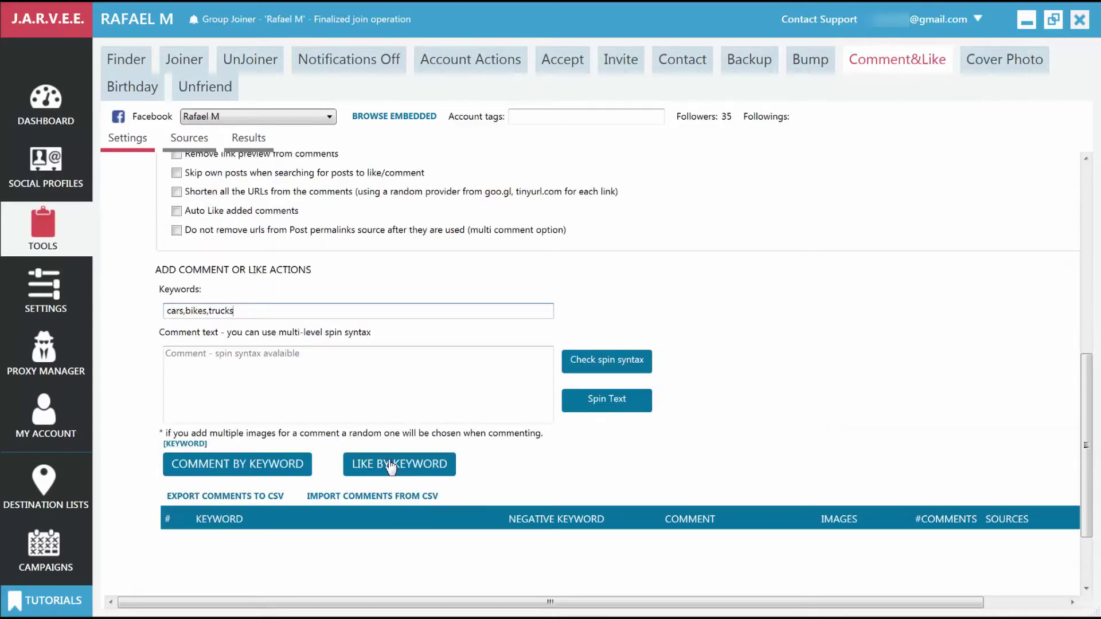
click(391, 467)
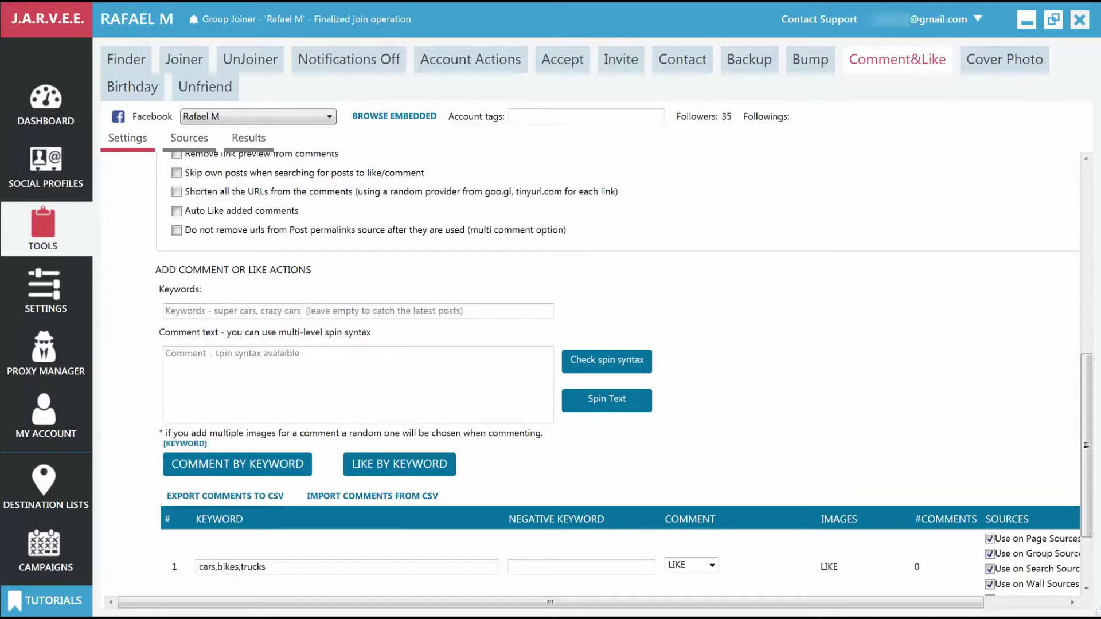
Add a comment-by-keyword action for "cats,dogs,pets" with the comment text "I just love pets!".
scroll(590, 470, down, 1)
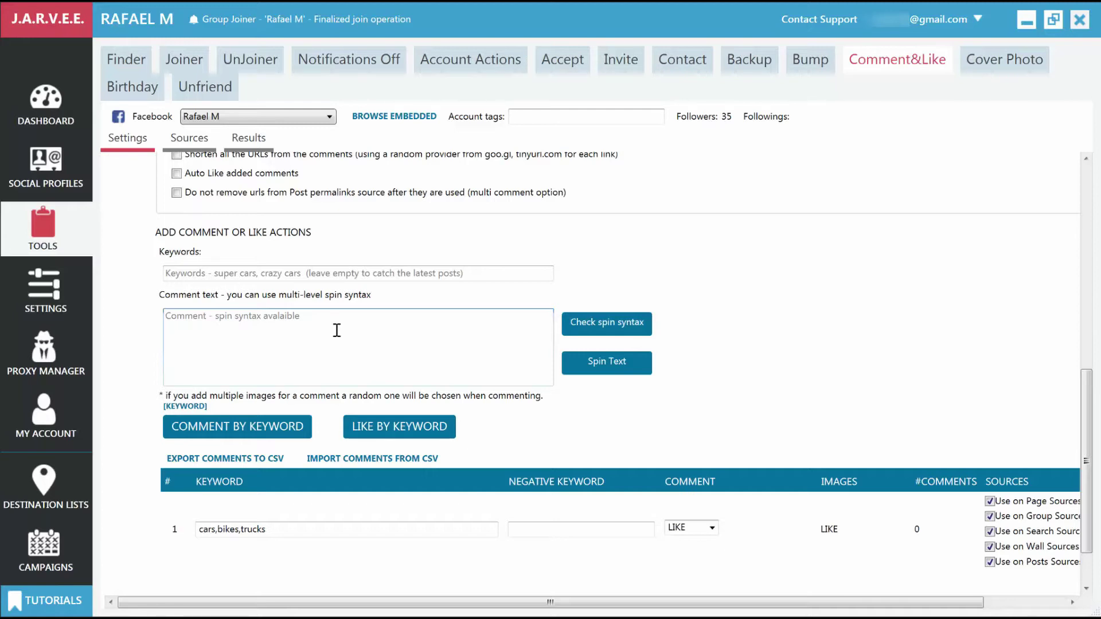
click(275, 273)
text(cats,dogs,pets)
click(250, 346)
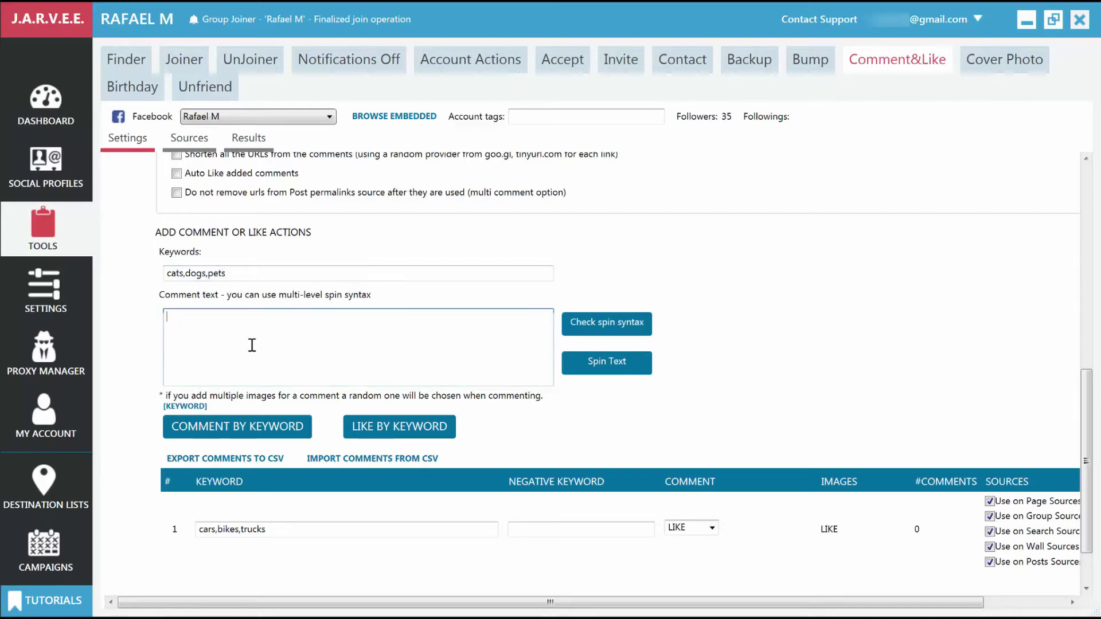
text(I just love pets!)
click(267, 430)
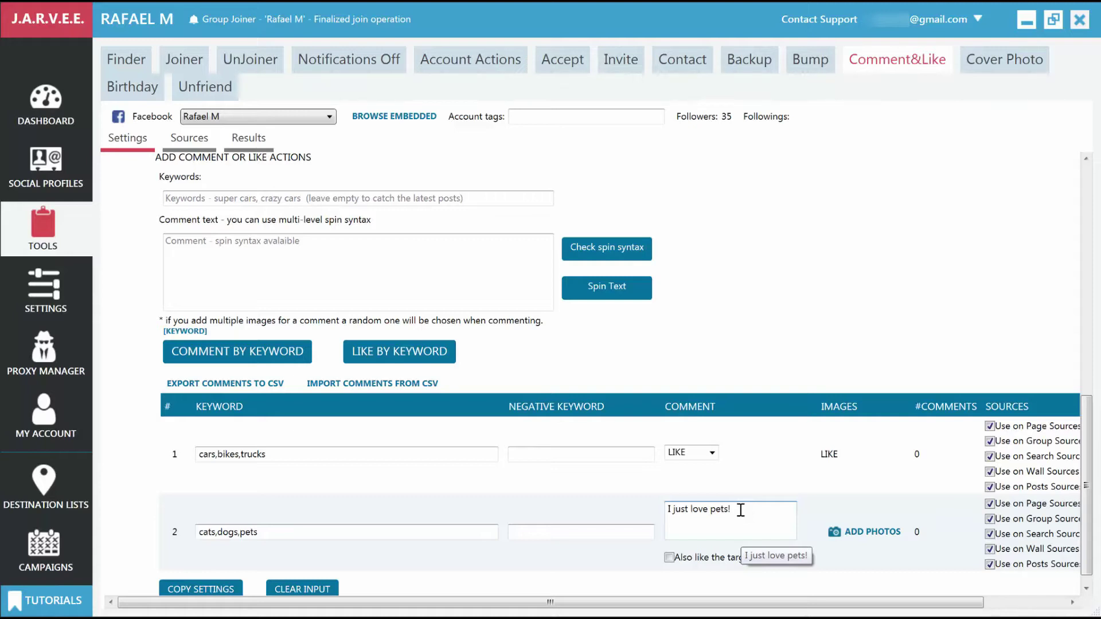
Review the Comment&Like sources and results, and try to start the tool.
click(202, 145)
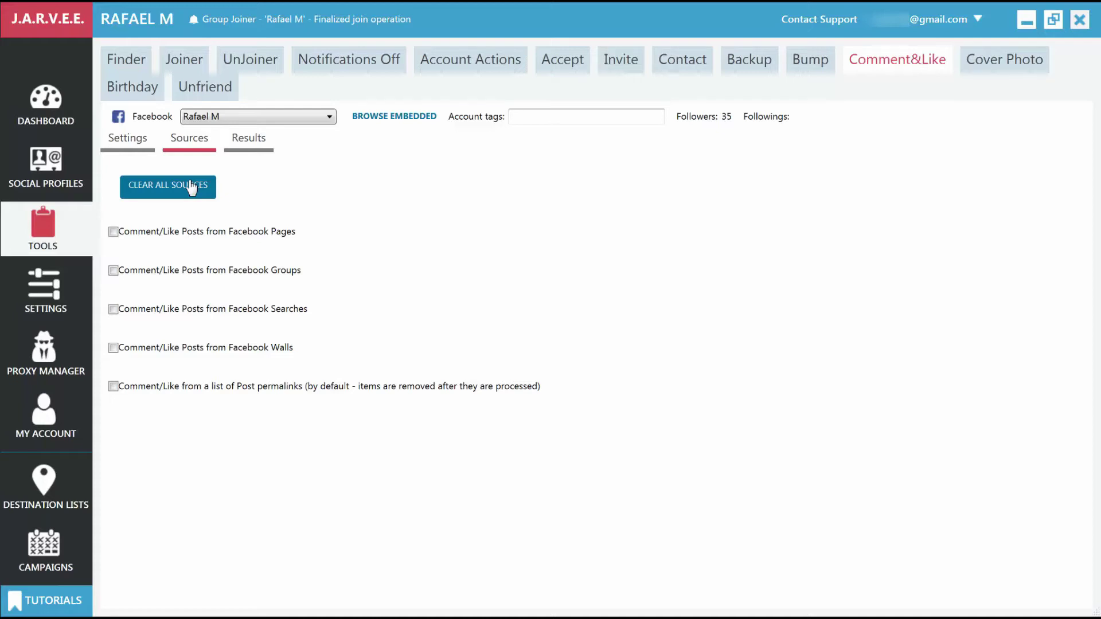
click(249, 147)
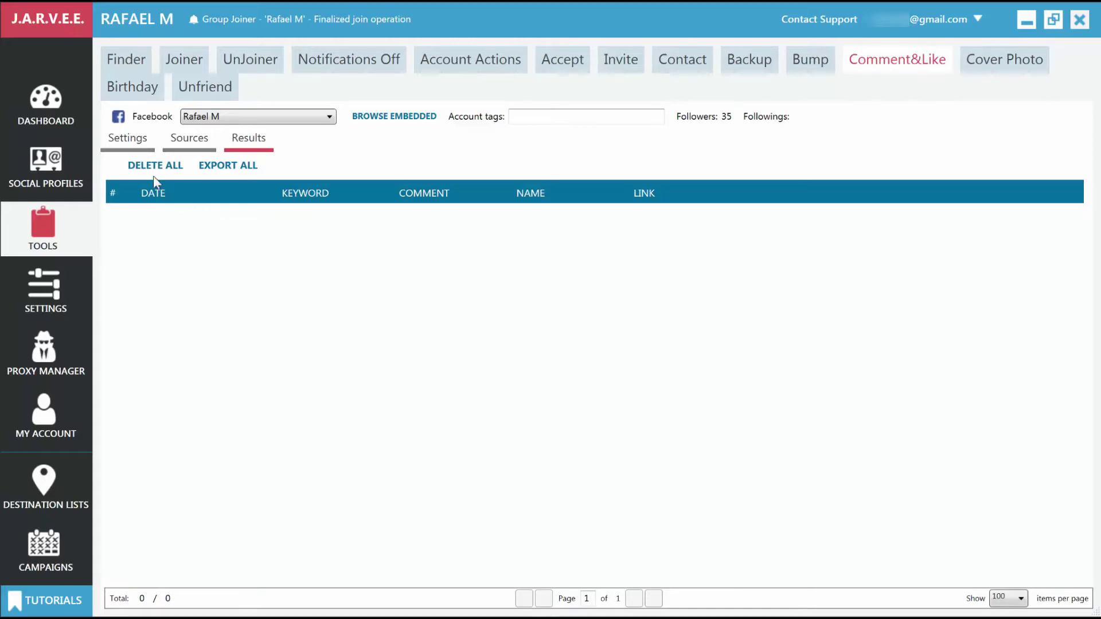
click(133, 144)
click(184, 181)
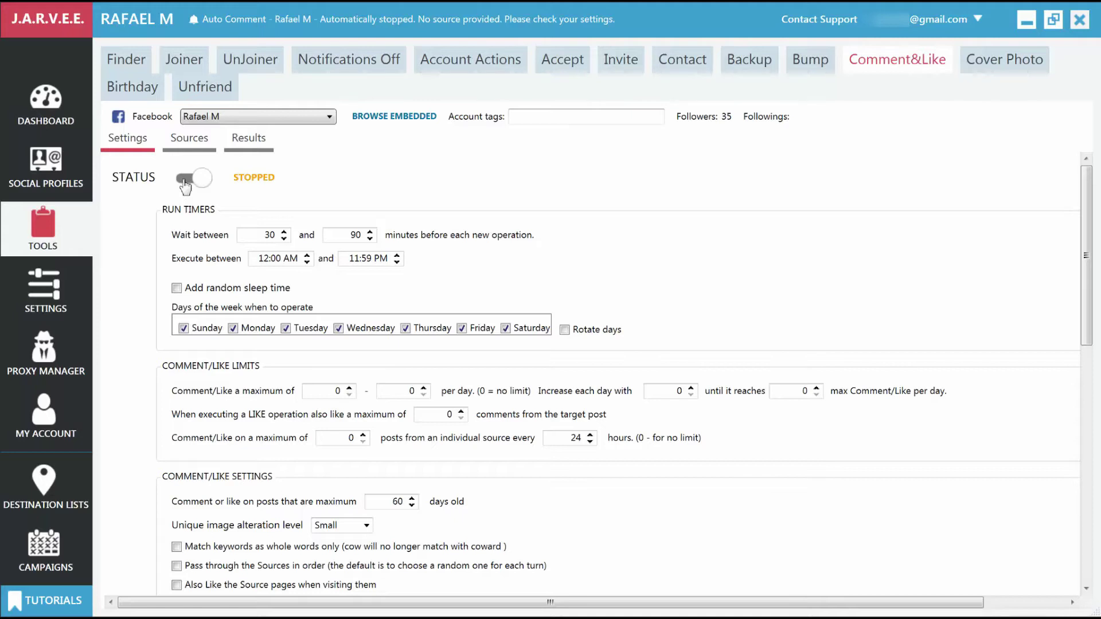
Review the Contact tool's member extraction, auto extraction, member list, friend request, auto reply and message sending pages.
click(679, 68)
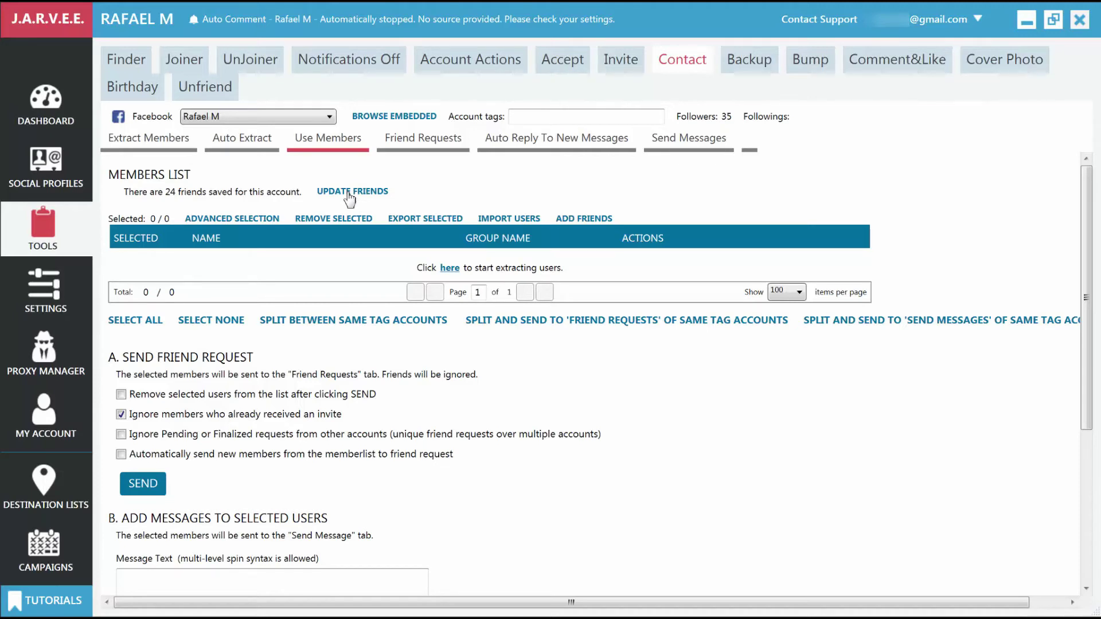
click(166, 144)
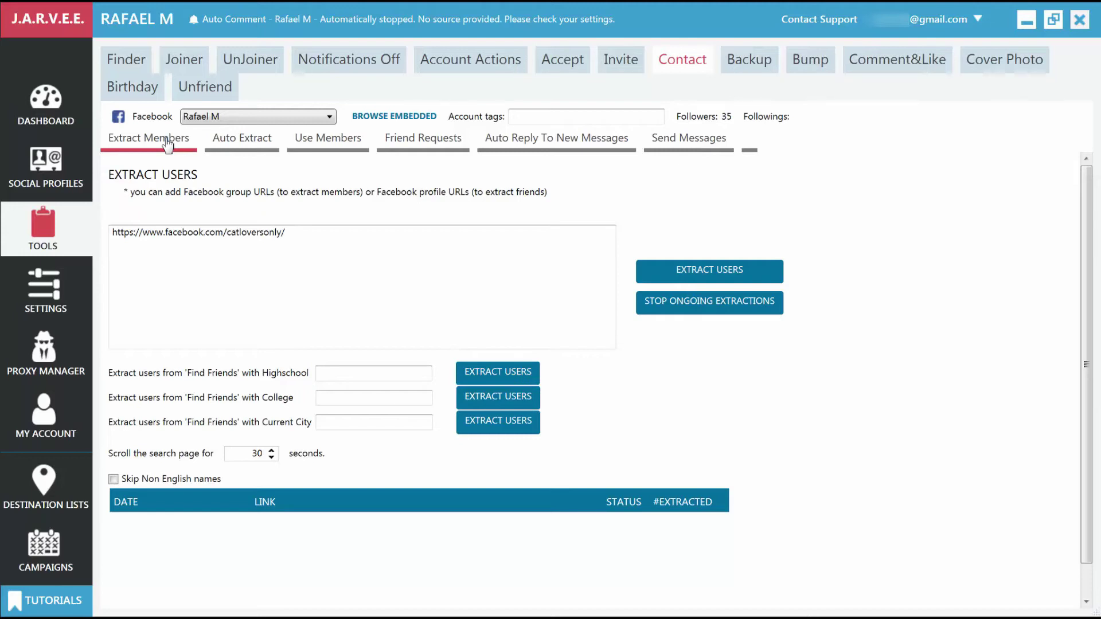
click(240, 150)
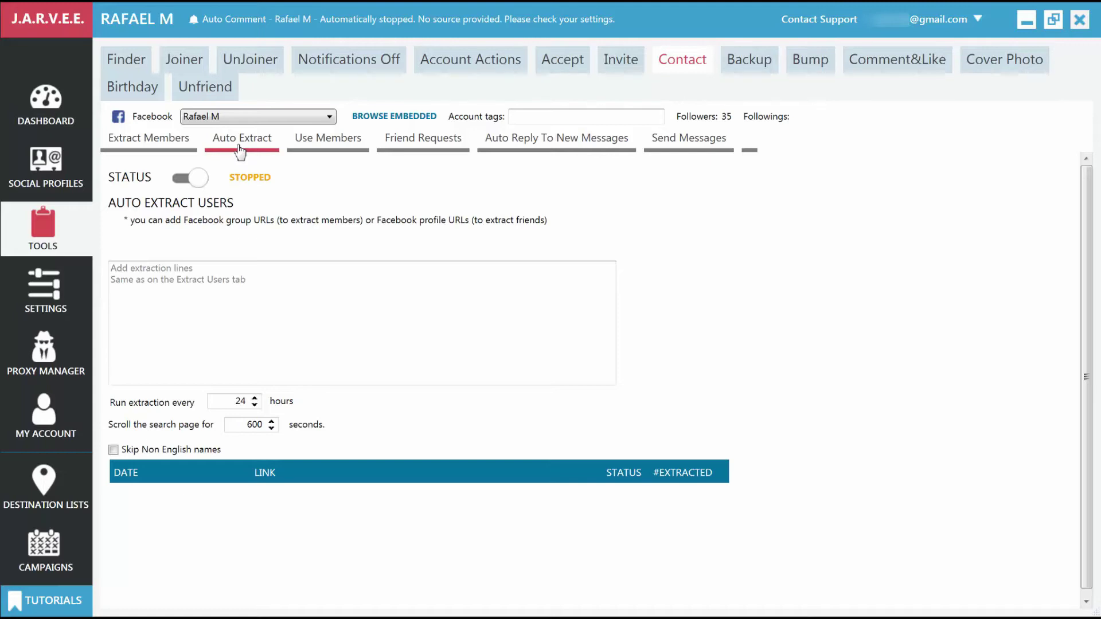
click(315, 148)
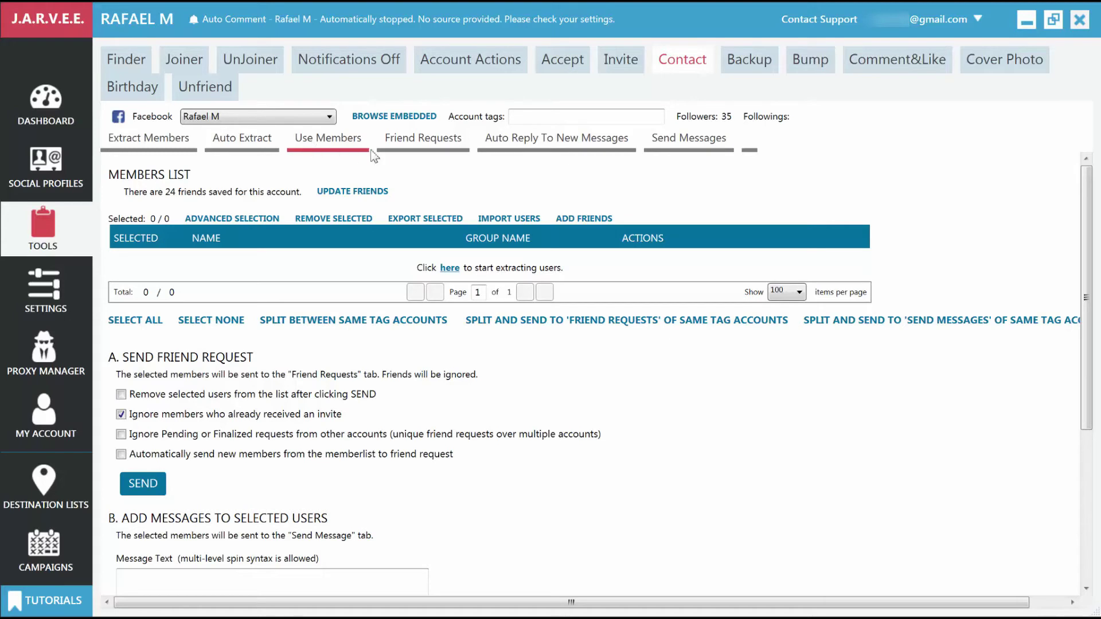
click(423, 151)
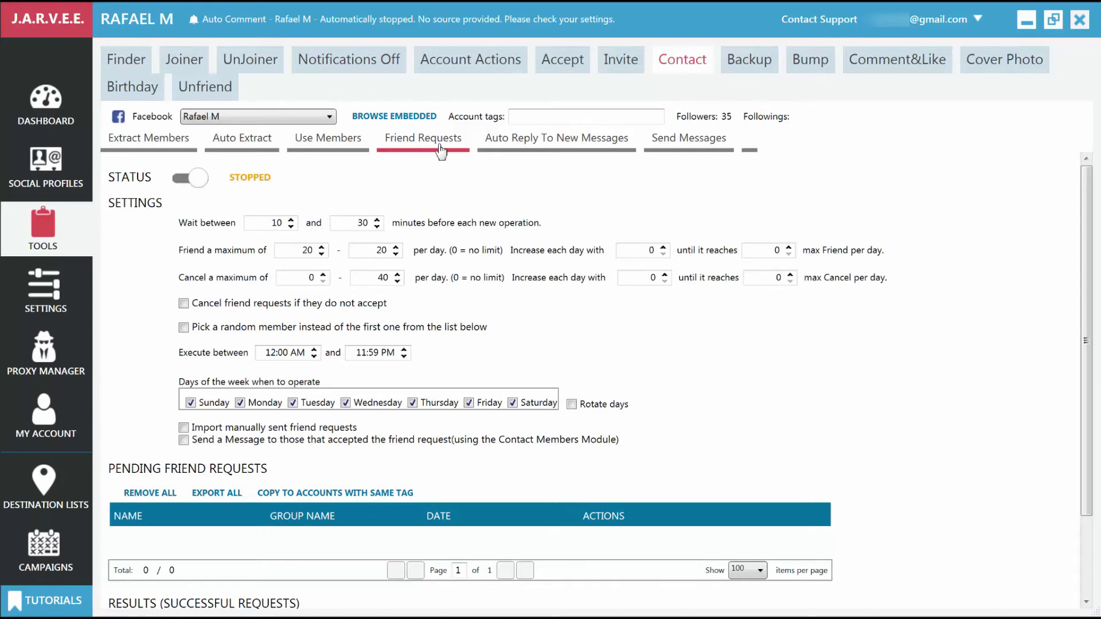
click(507, 151)
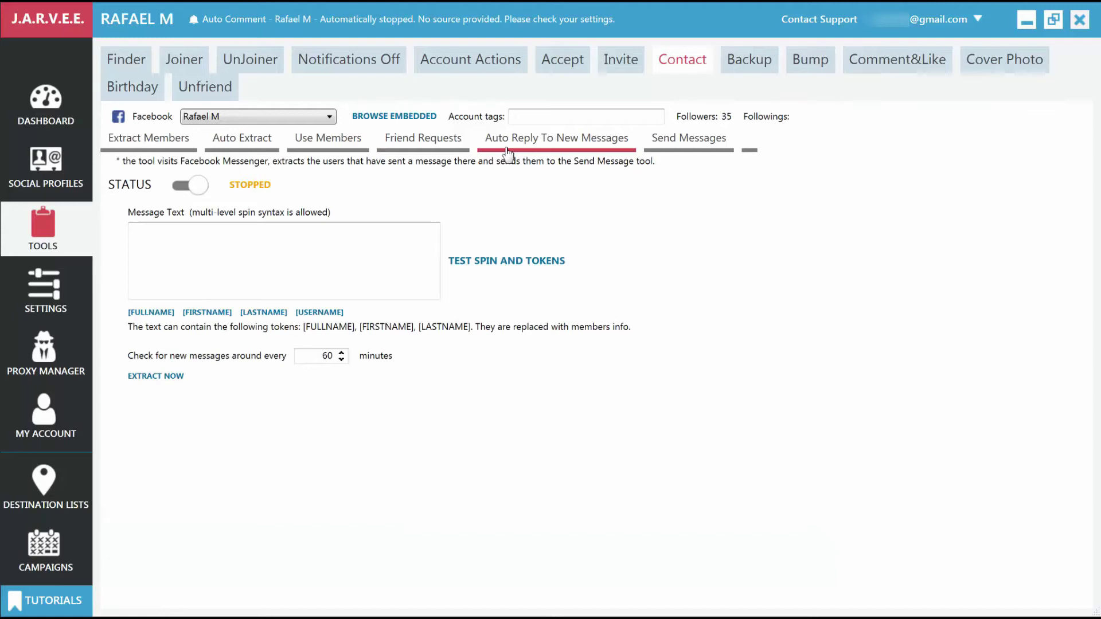
click(661, 146)
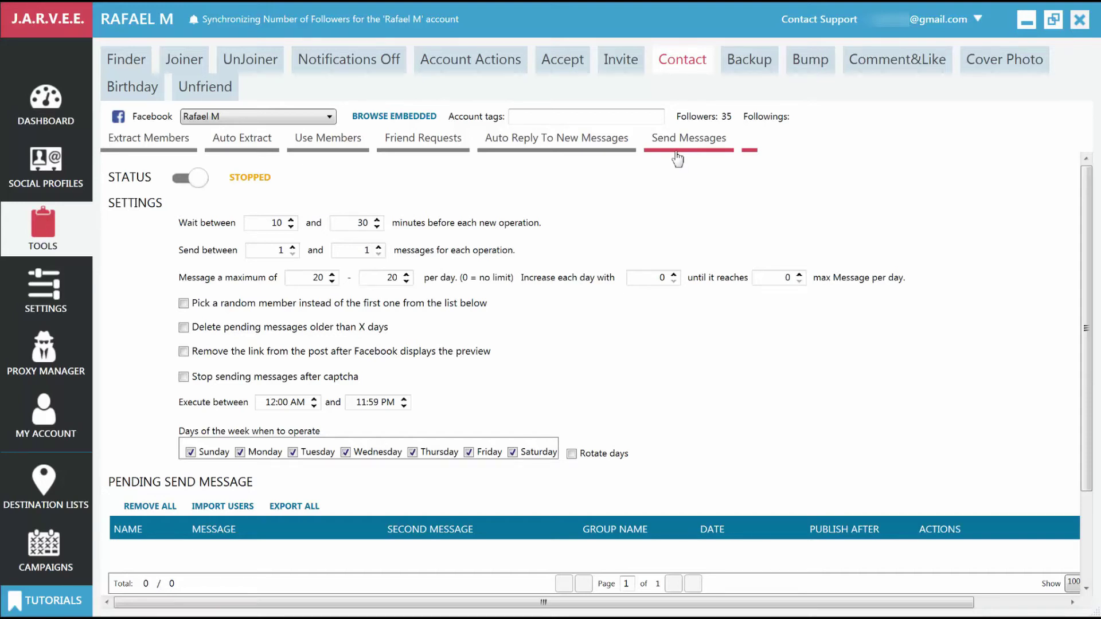
click(157, 142)
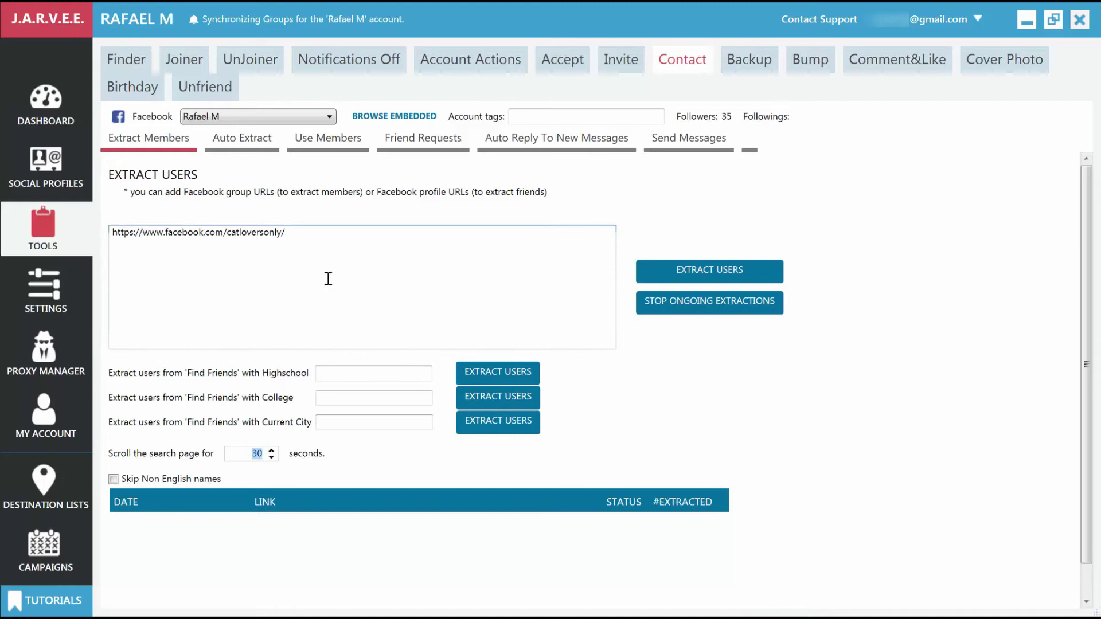
click(691, 270)
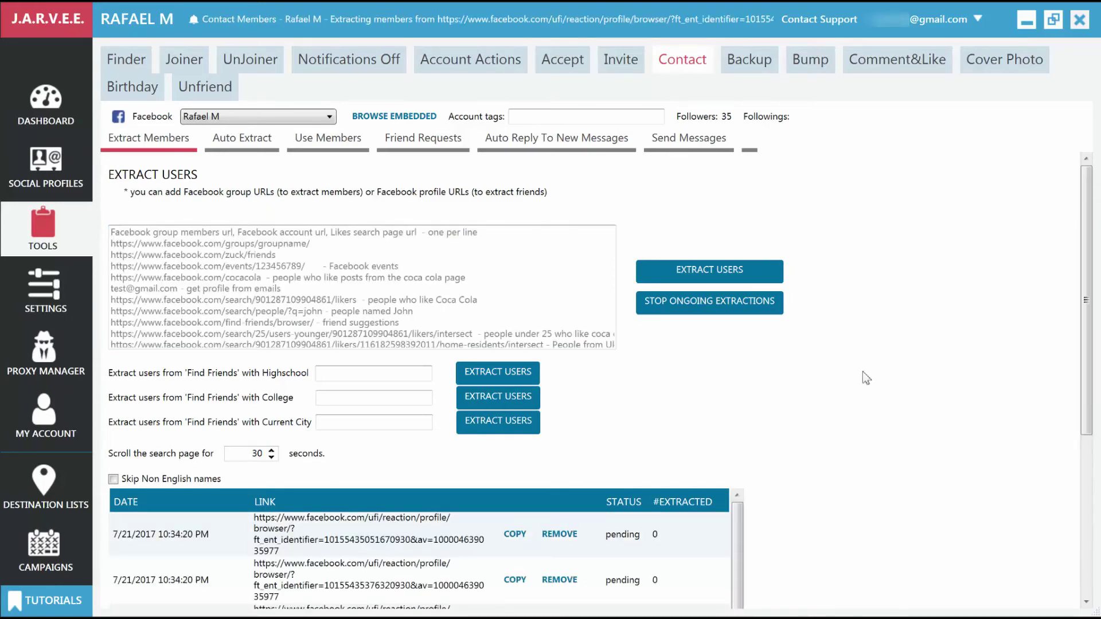
click(345, 147)
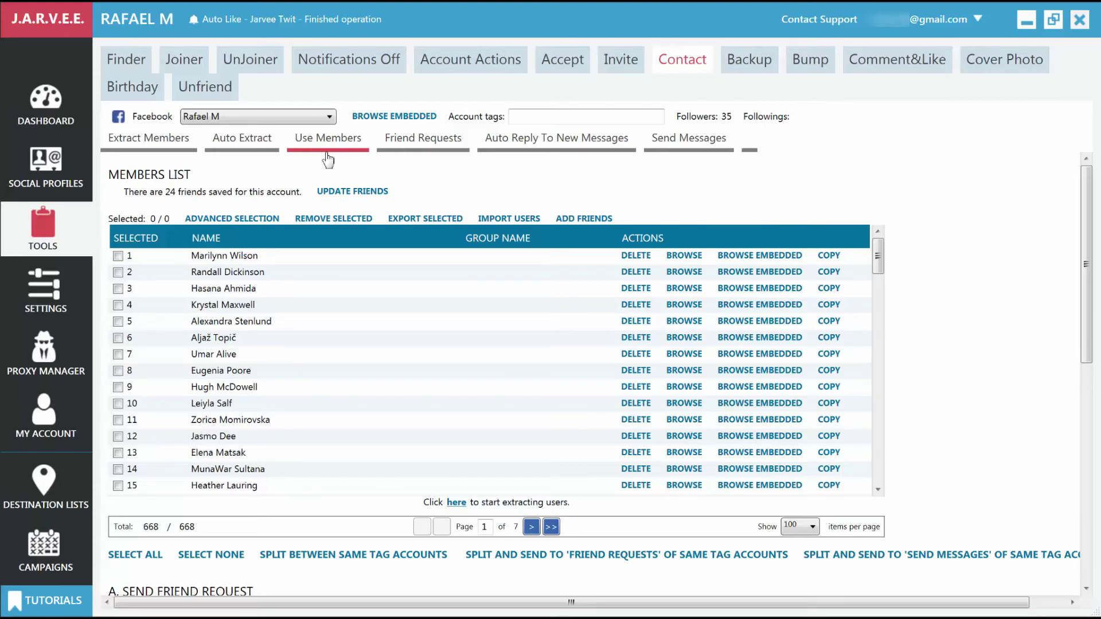
Examine the options for sending friend requests and adding messages to selected members.
scroll(275, 321, down, 3)
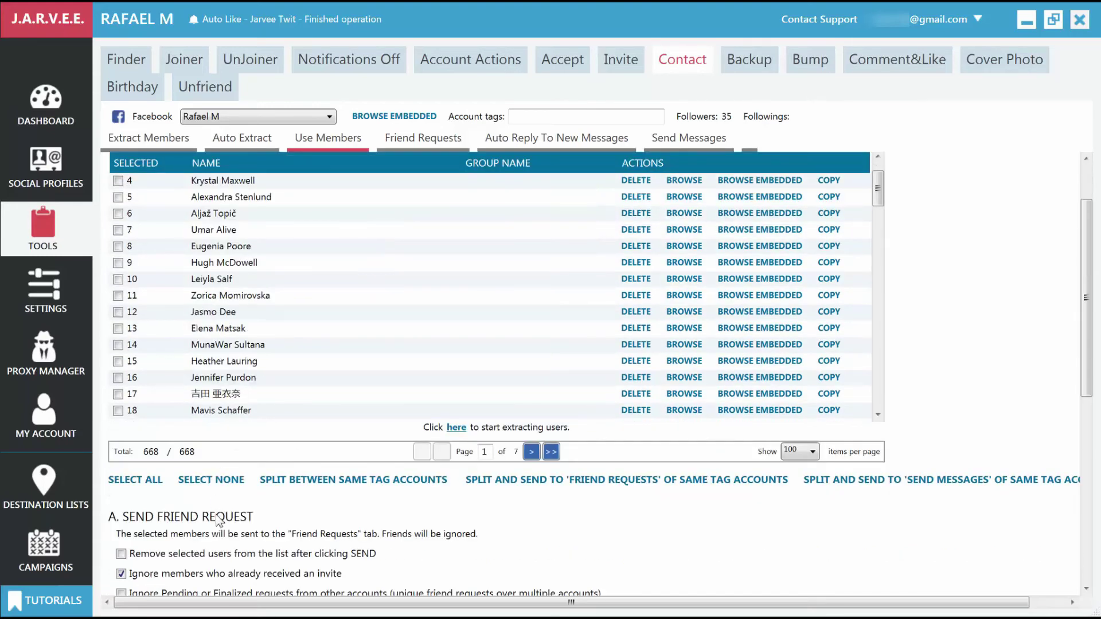
scroll(218, 519, down, 3)
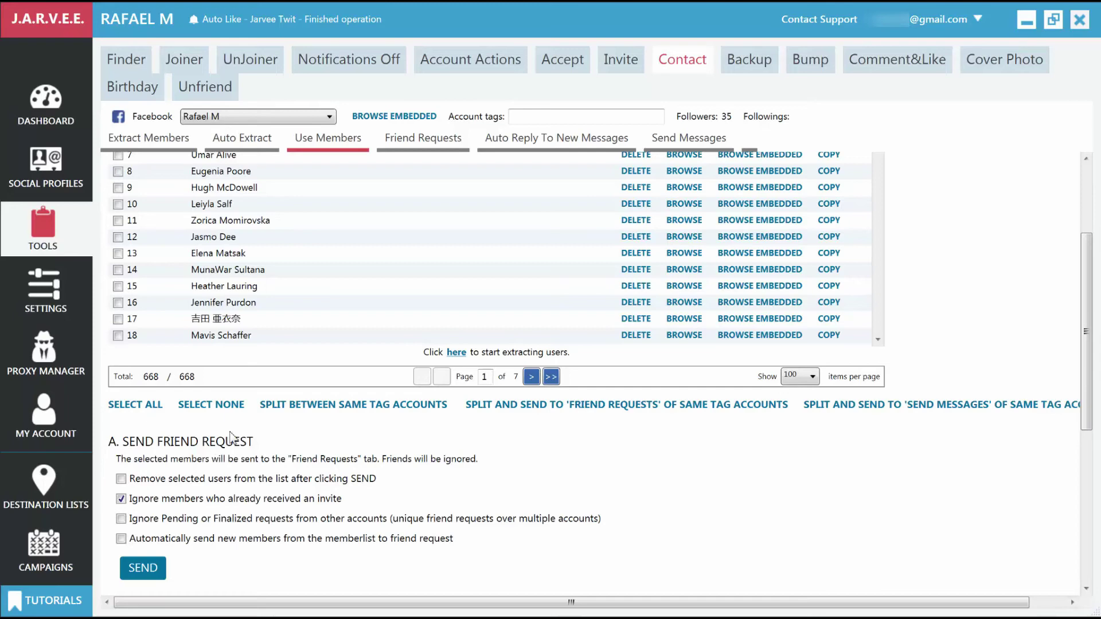
scroll(231, 437, down, 10)
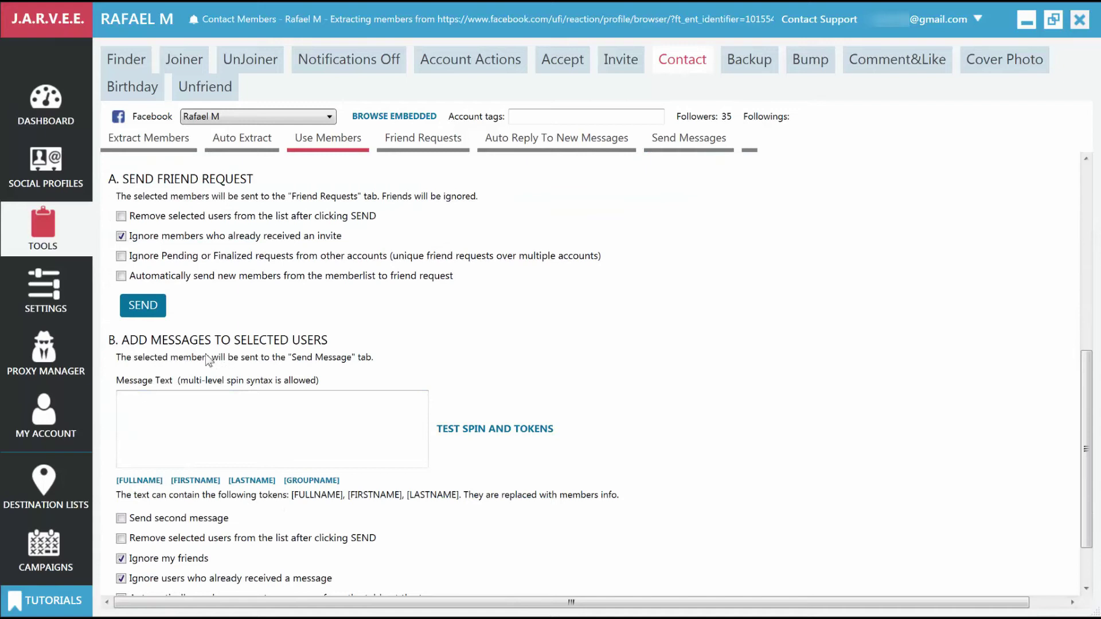
scroll(205, 353, down, 1)
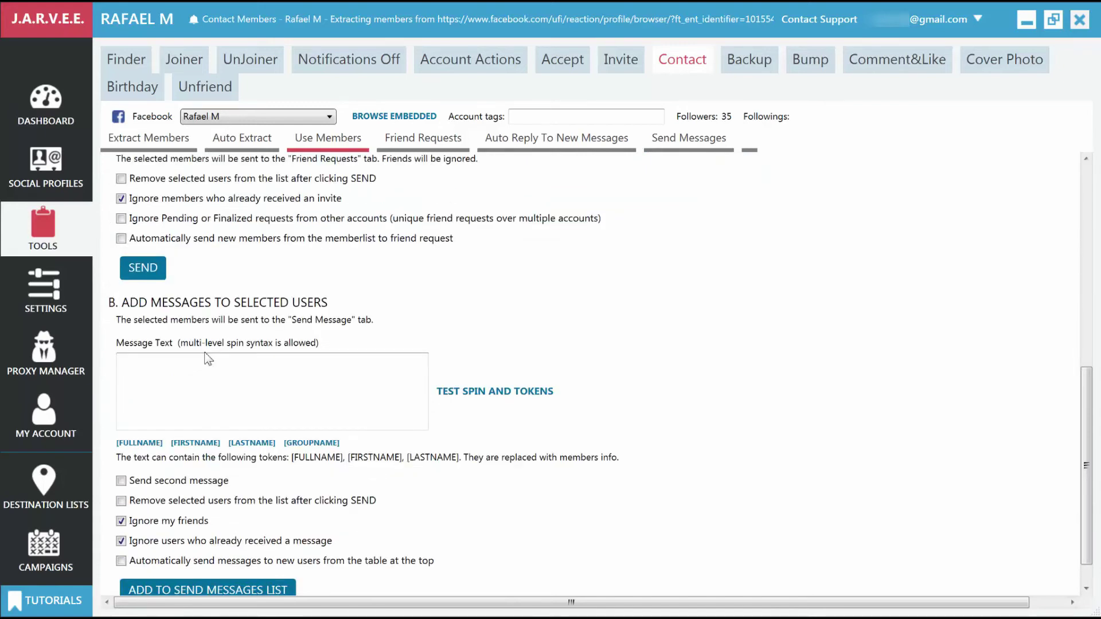
click(208, 359)
Examine the settings, pending list and results sections of Friend Requests and of Send Messages.
click(396, 140)
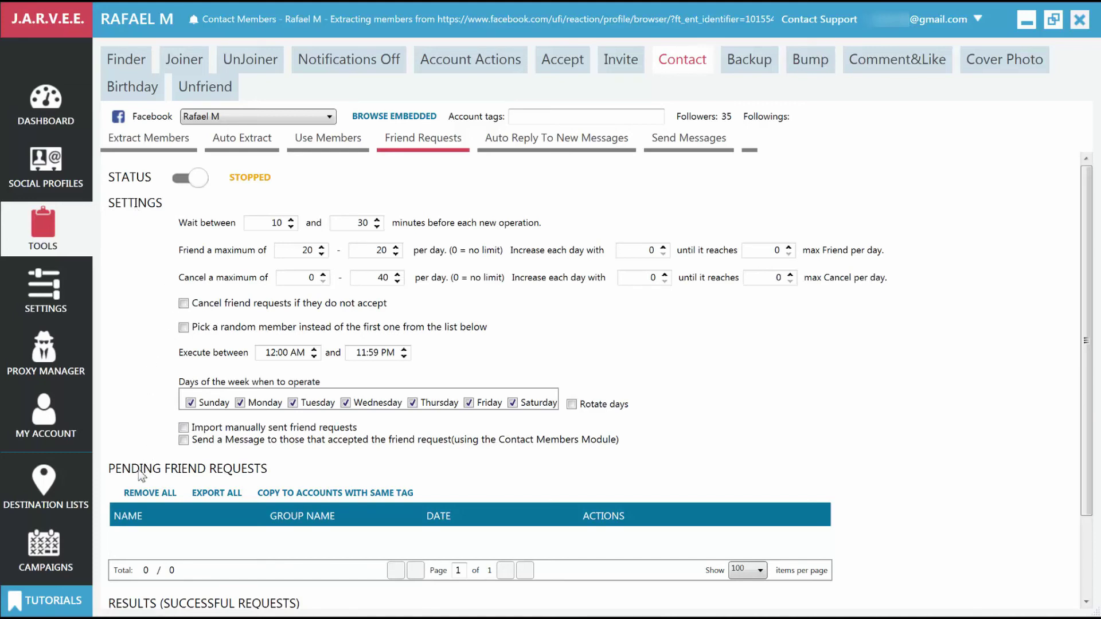
scroll(159, 433, down, 1)
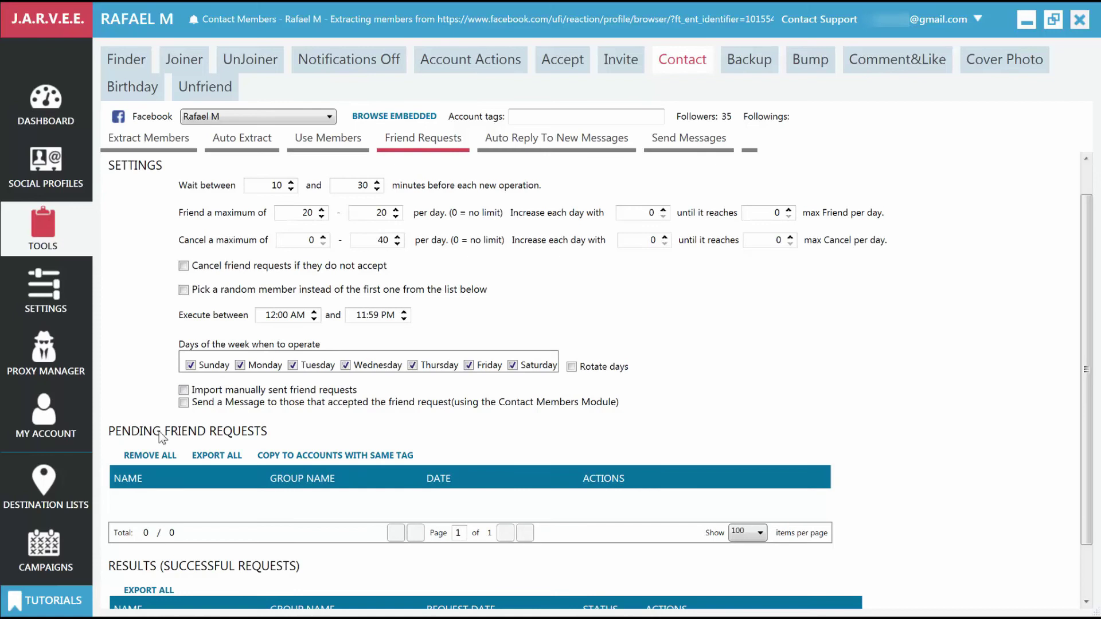
scroll(160, 485, down, 2)
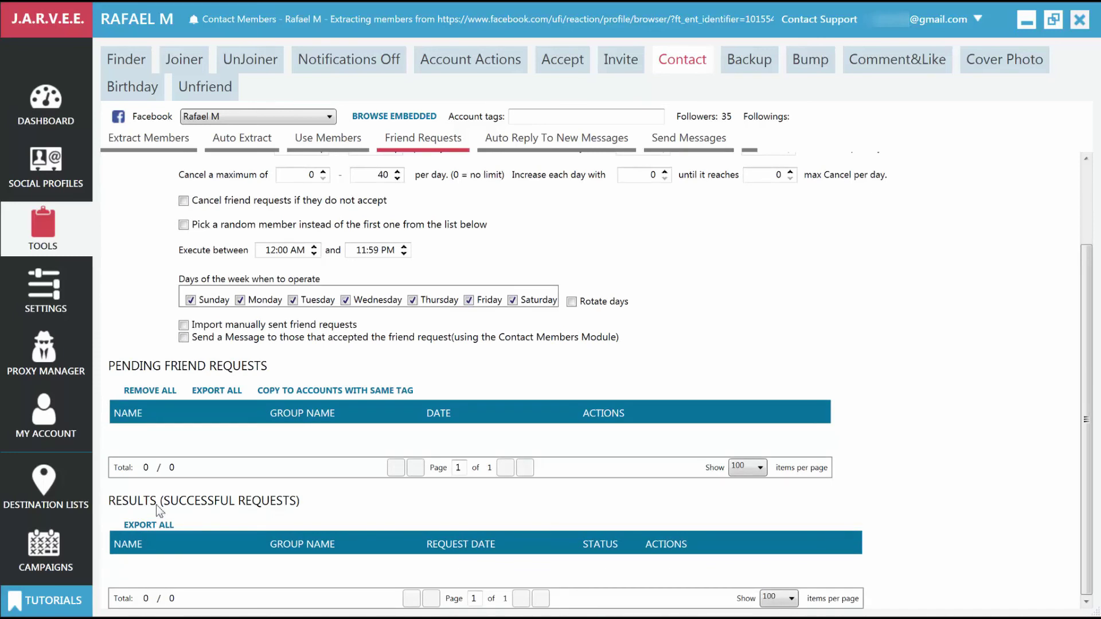
click(679, 148)
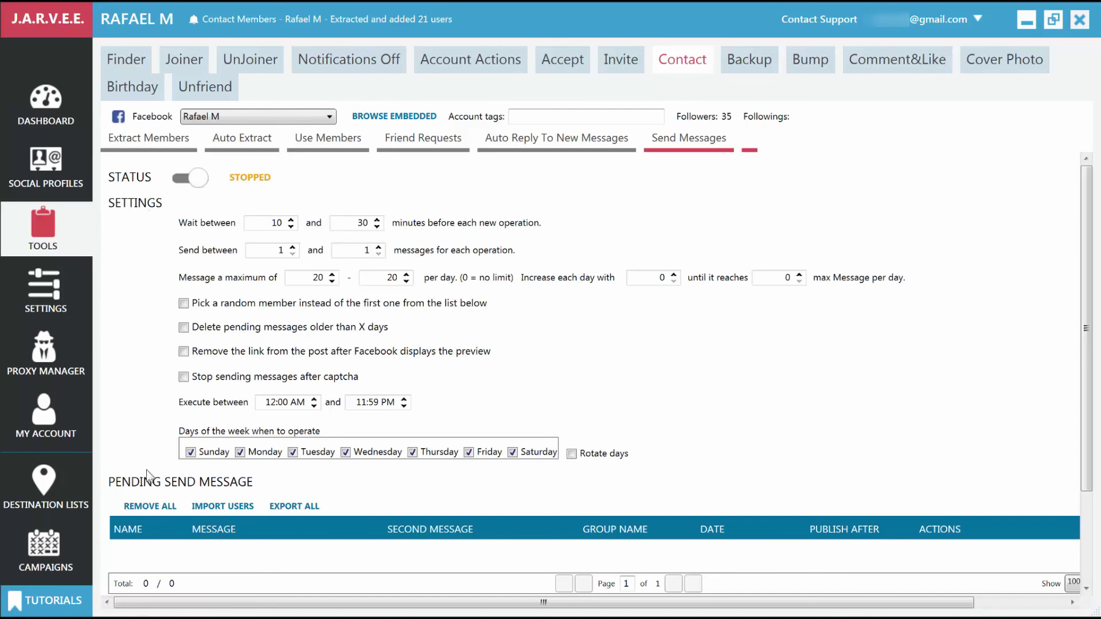
scroll(138, 482, down, 3)
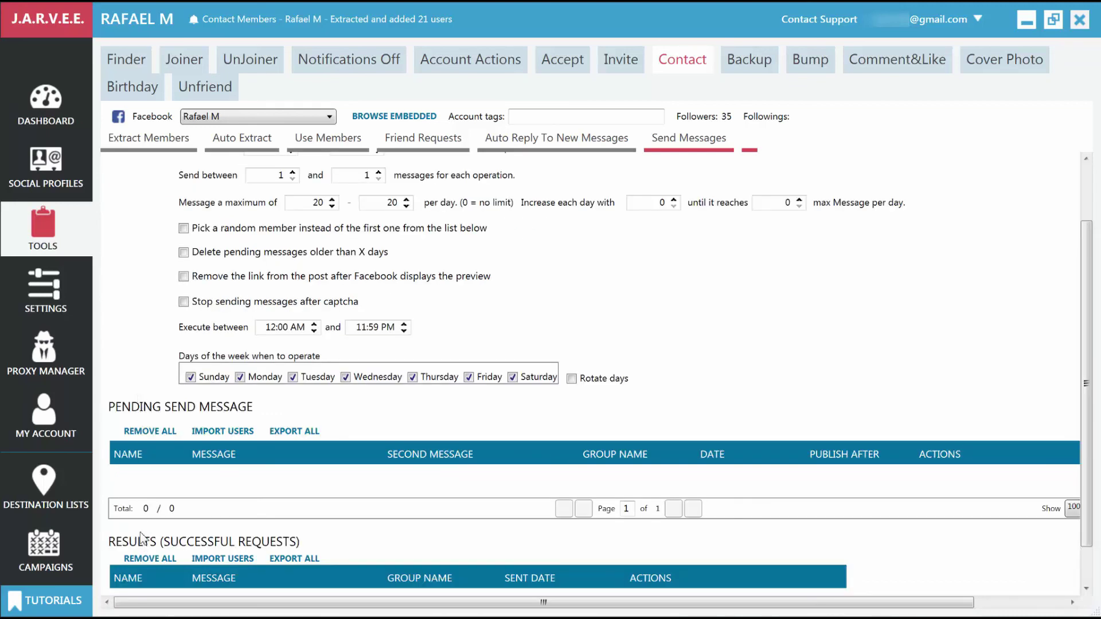
scroll(144, 539, up, 2)
scroll(144, 542, up, 2)
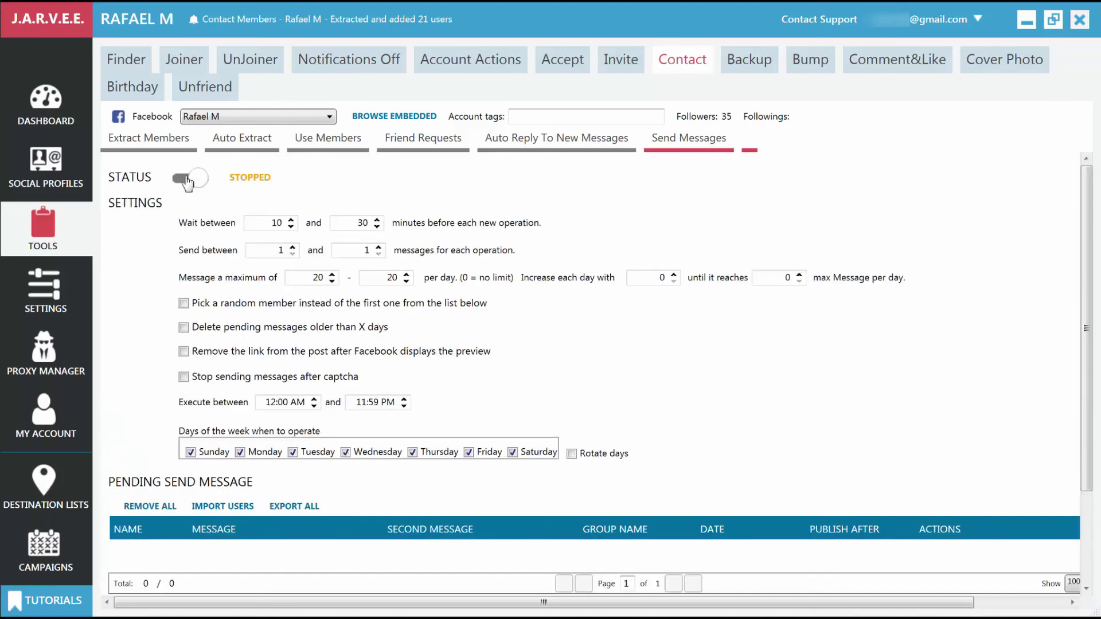